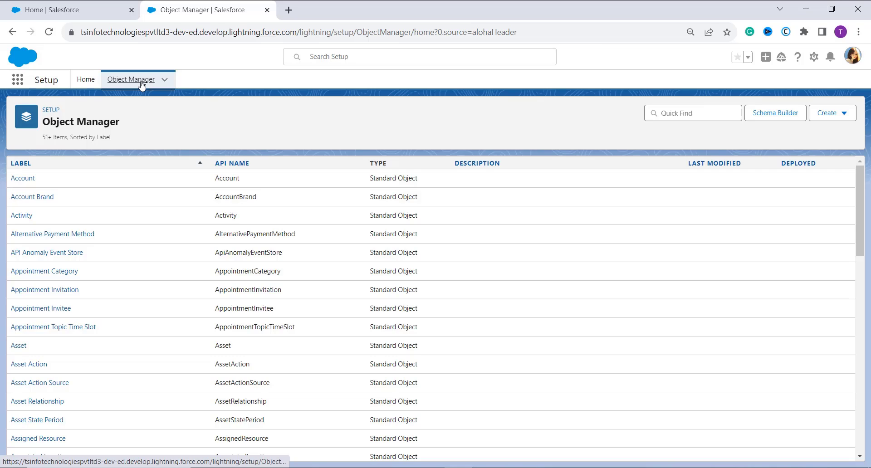
- Find the Account object's standard Ownership picklist field by searching its fields for "owner", and open its details
left_click(30, 183)
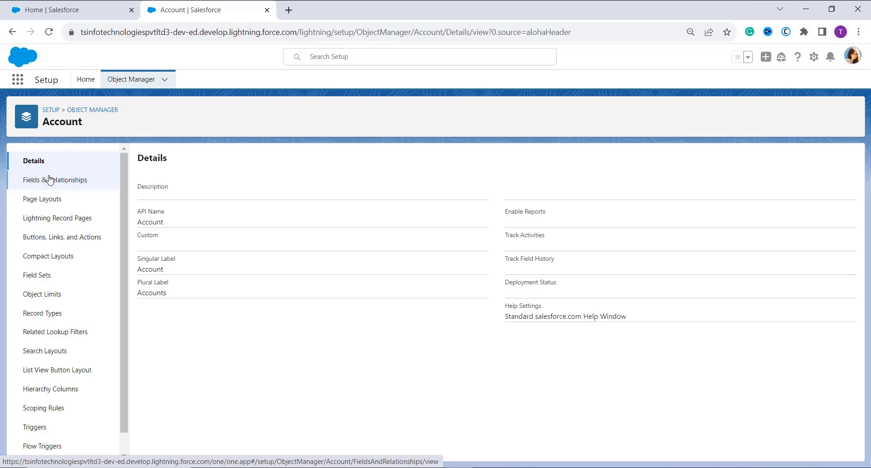
left_click(50, 181)
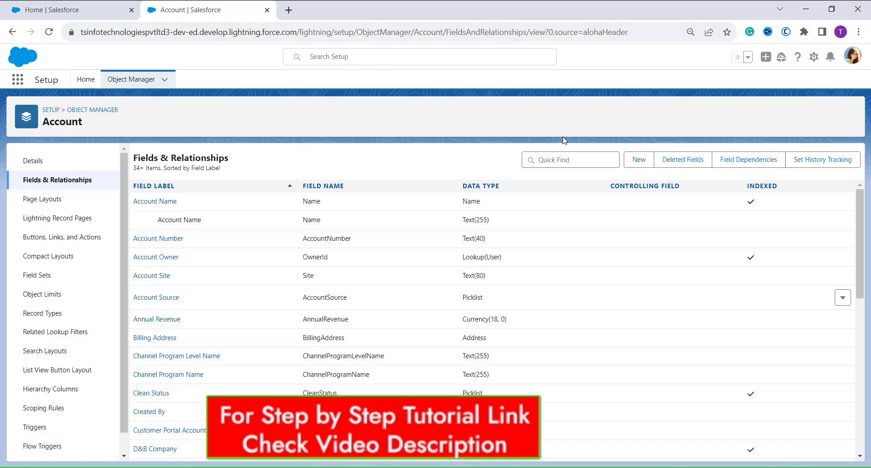
left_click(552, 161)
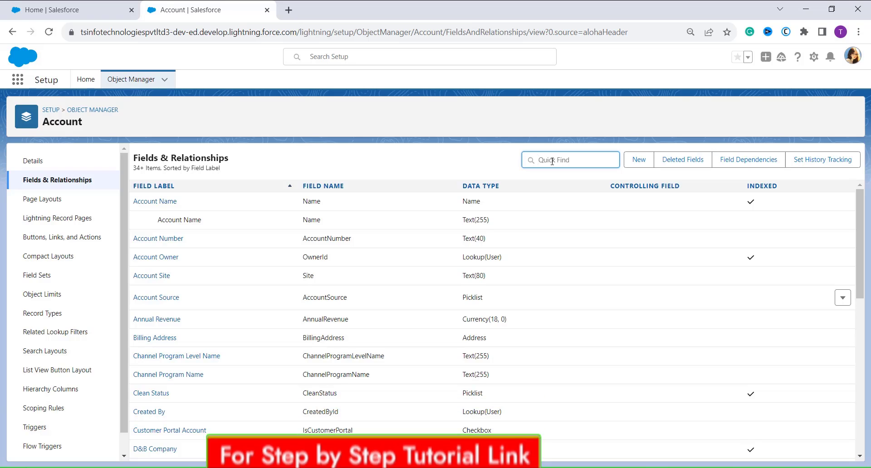
type("o")
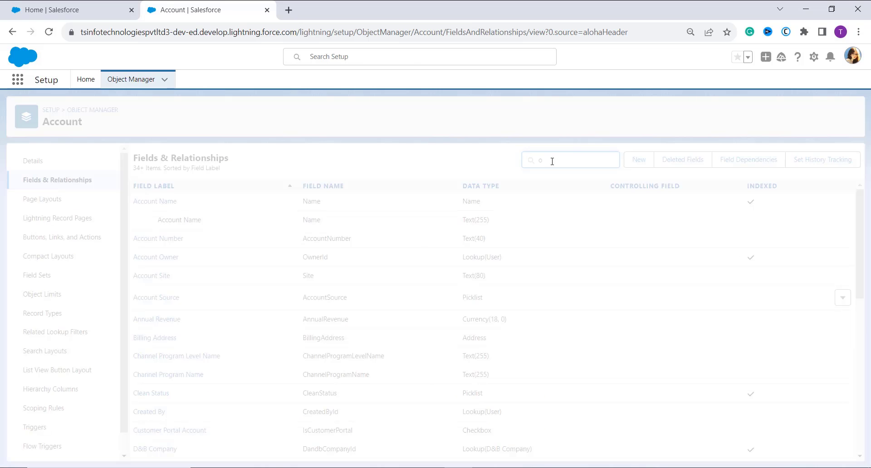
type("wner")
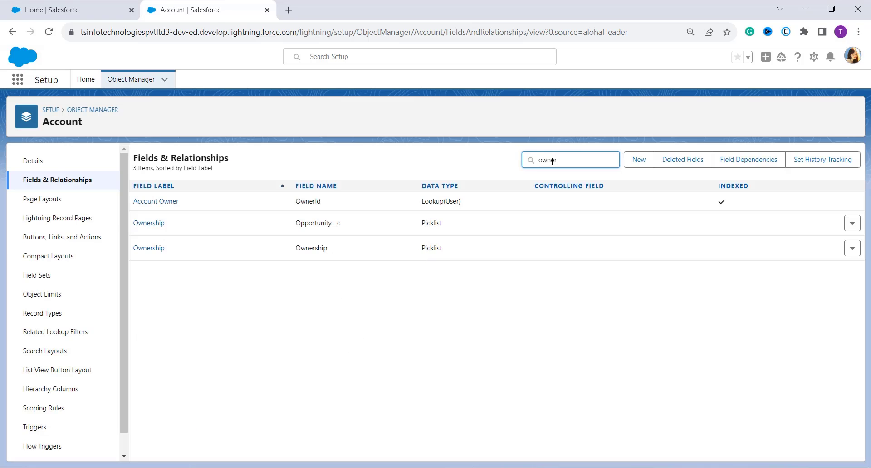
left_click(152, 250)
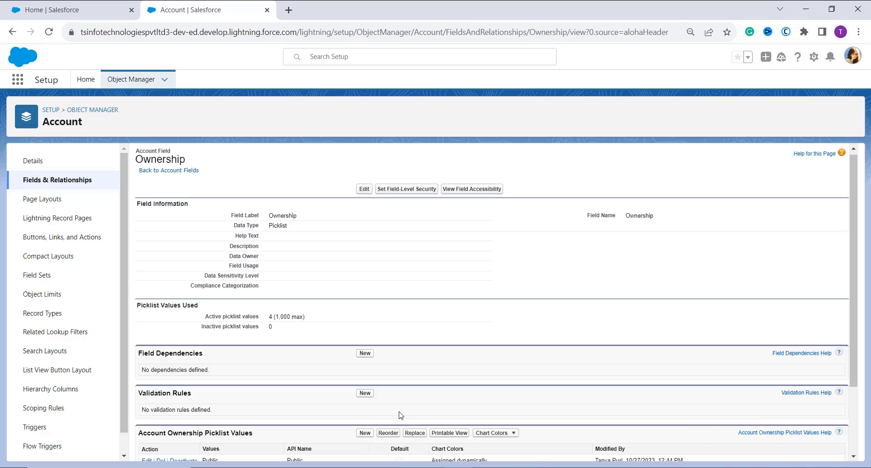
- Reorder the Account Ownership picklist values to Private, Public, Other, Subsidiary, save the order and review the value list
scroll(400, 415, "down", 2)
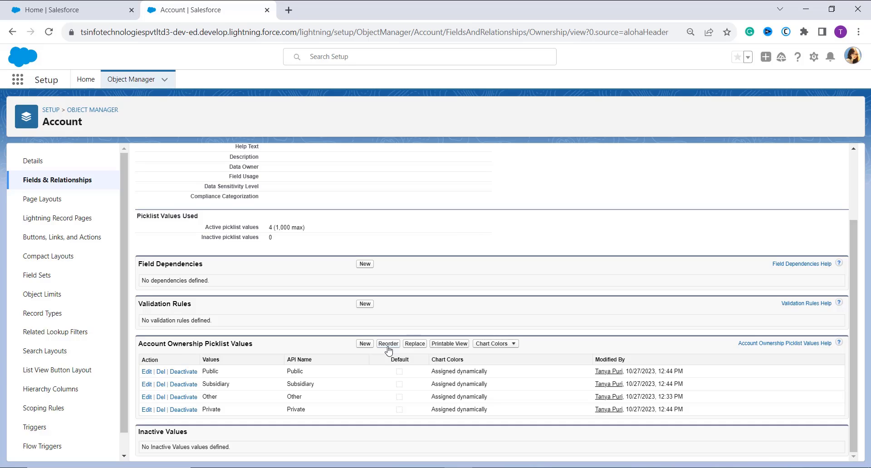
left_click(387, 343)
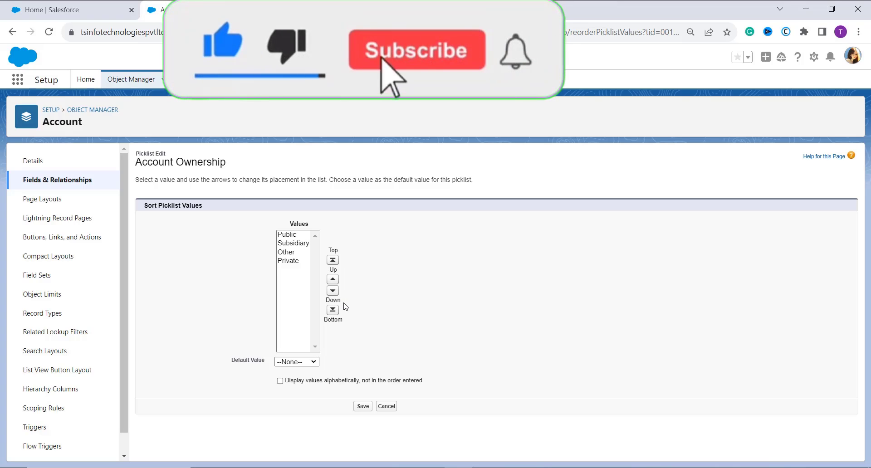
left_click(298, 262)
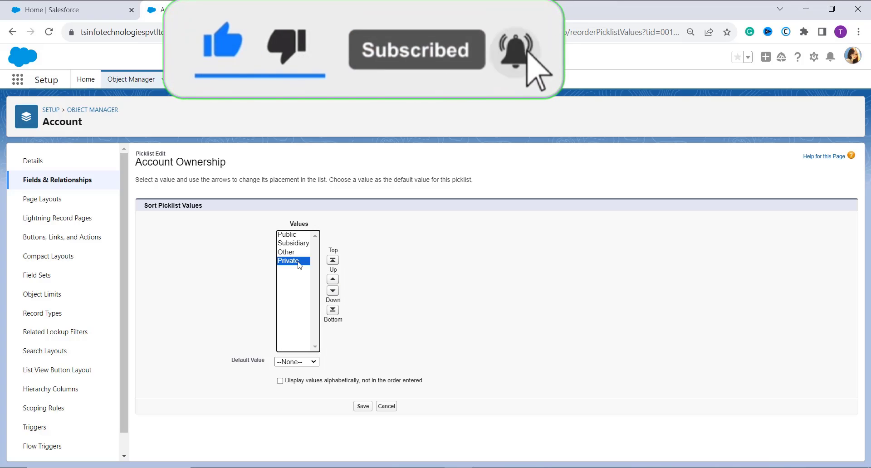
left_click(332, 260)
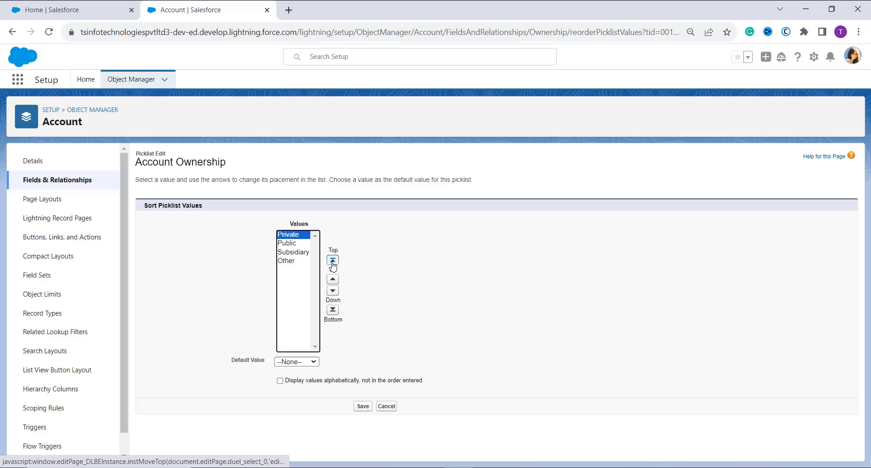
left_click(302, 252)
left_click(332, 290)
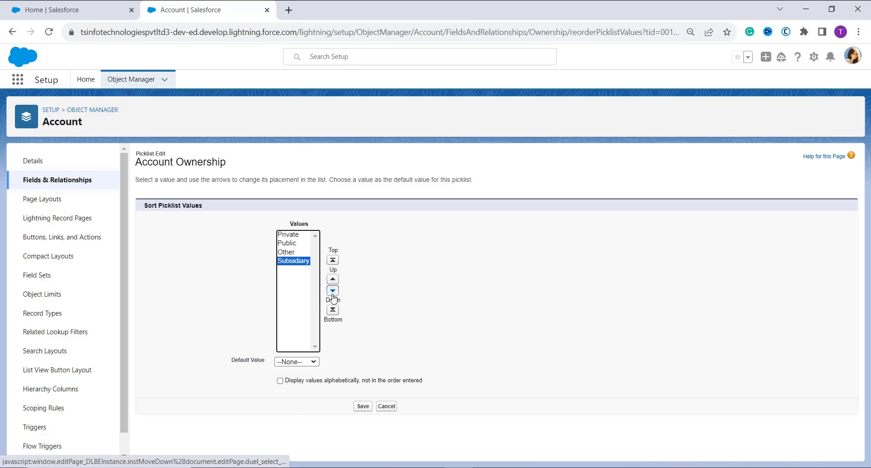
left_click(412, 358)
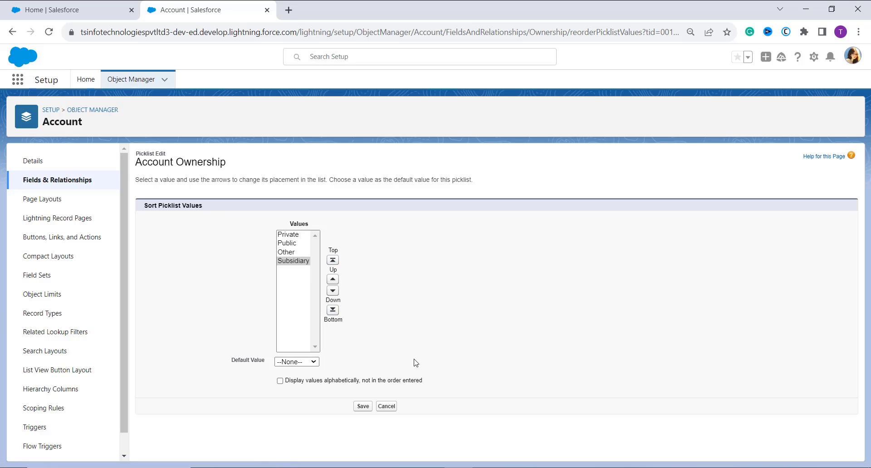
left_click(362, 407)
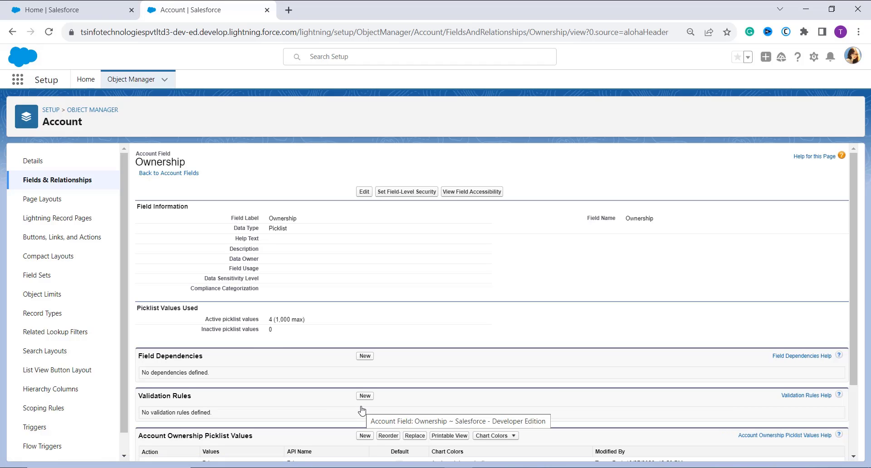
scroll(361, 411, "down", 2)
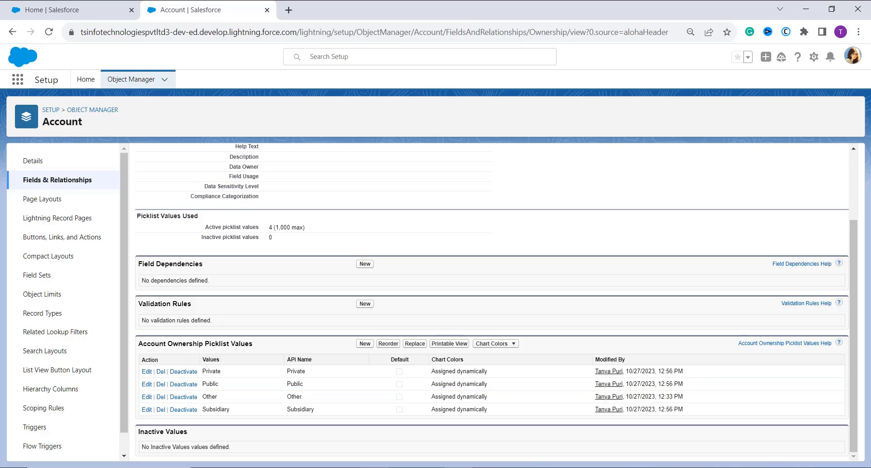
scroll(405, 307, "up", 1)
scroll(405, 307, "up", 1)
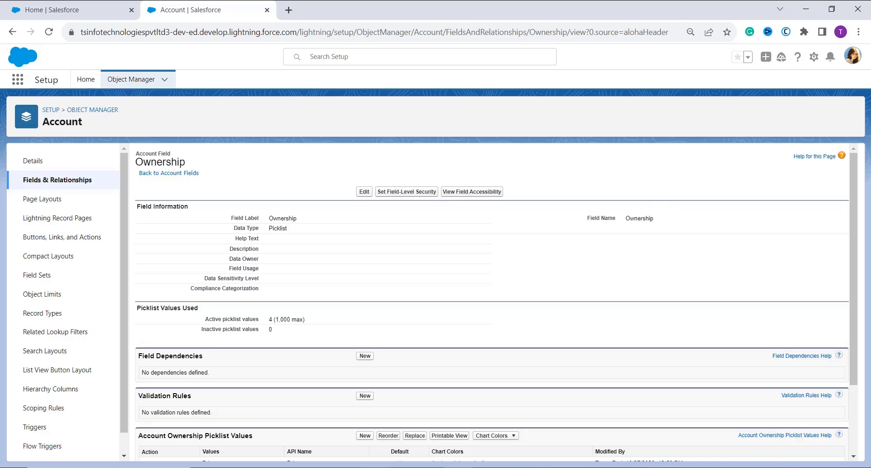
- Switch from Lightning Experience to Salesforce Classic and open Setup
left_click(852, 56)
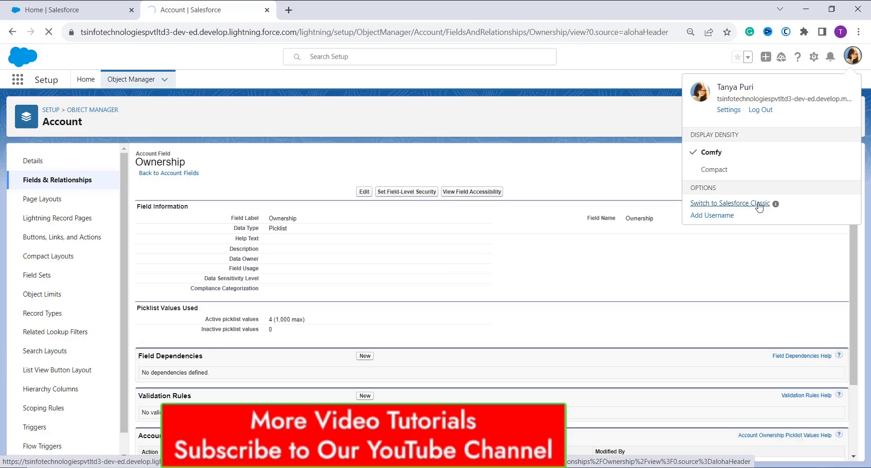
left_click(760, 203)
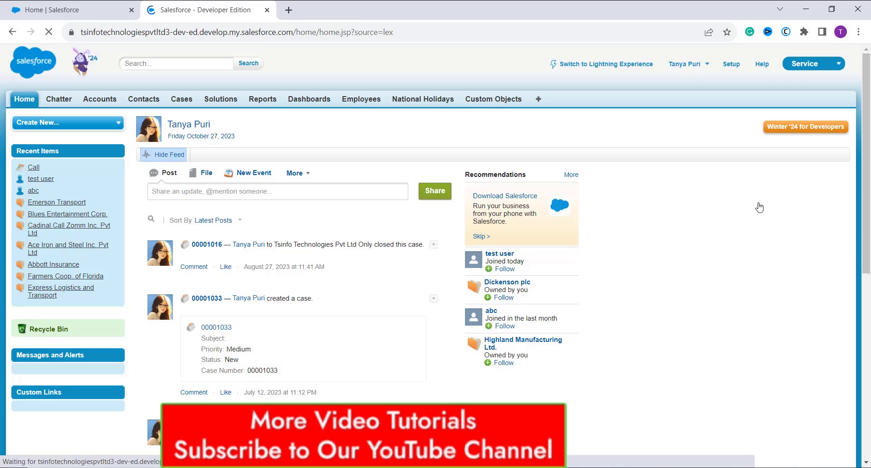
left_click(732, 65)
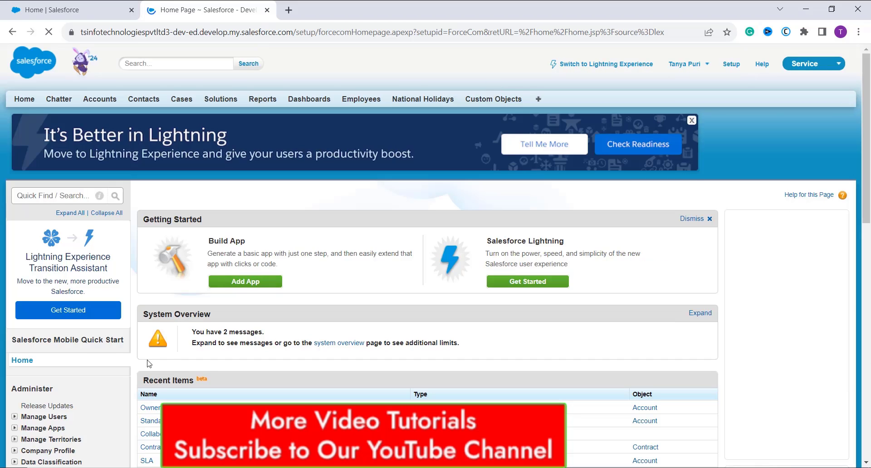
- Open the field list of the Contracts object in the Build section's Customize settings
scroll(102, 357, "down", 2)
scroll(101, 357, "down", 9)
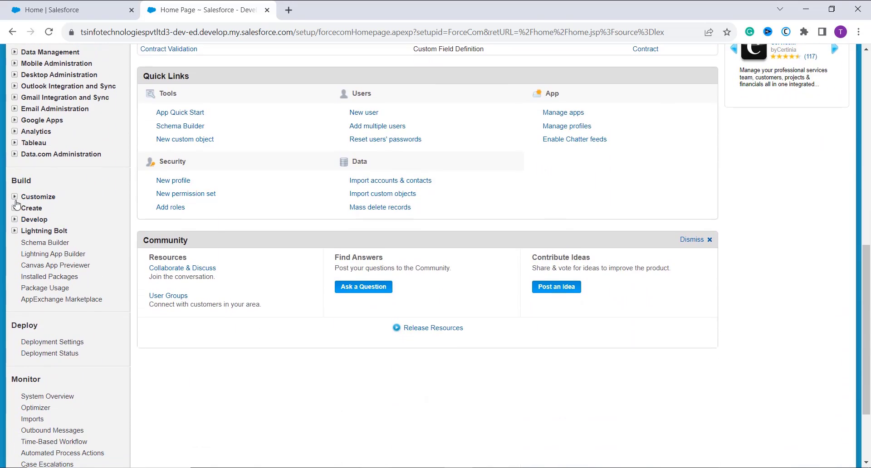
left_click(15, 198)
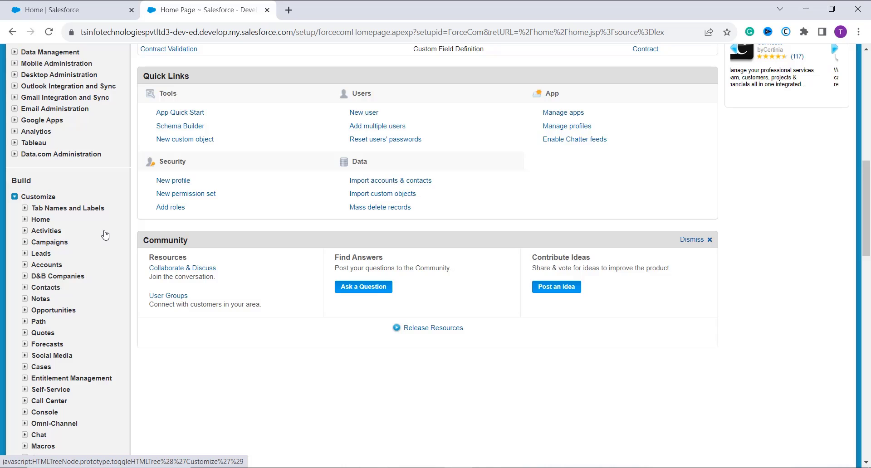
scroll(121, 230, "down", 4)
scroll(121, 230, "up", 1)
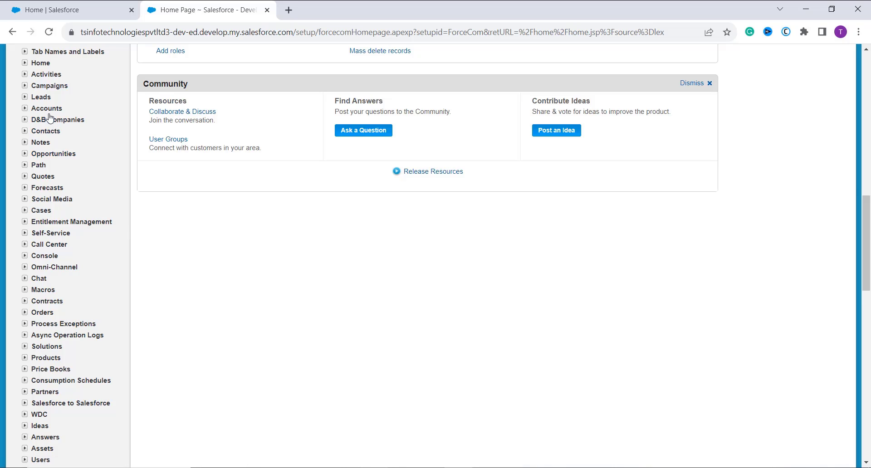
left_click(26, 302)
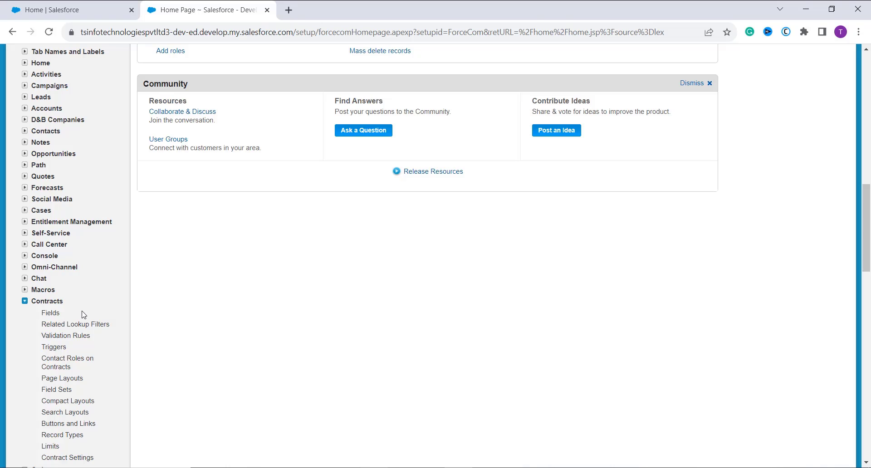
left_click(58, 315)
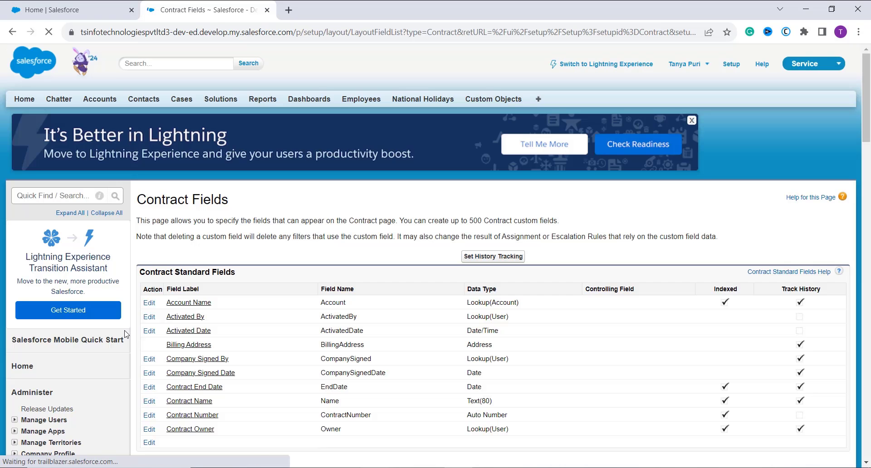
- Open the Contract Type picklist from the Contract custom fields and relationships
scroll(238, 361, "down", 2)
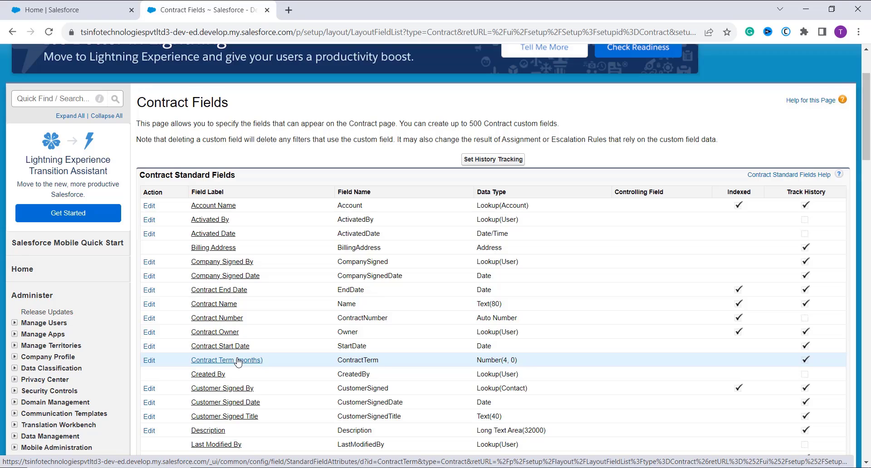
scroll(238, 362, "down", 3)
scroll(210, 314, "down", 2)
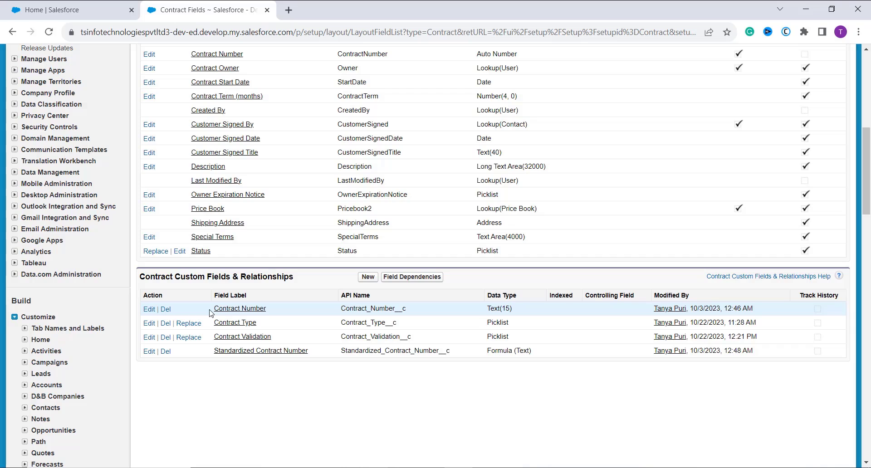
left_click(230, 324)
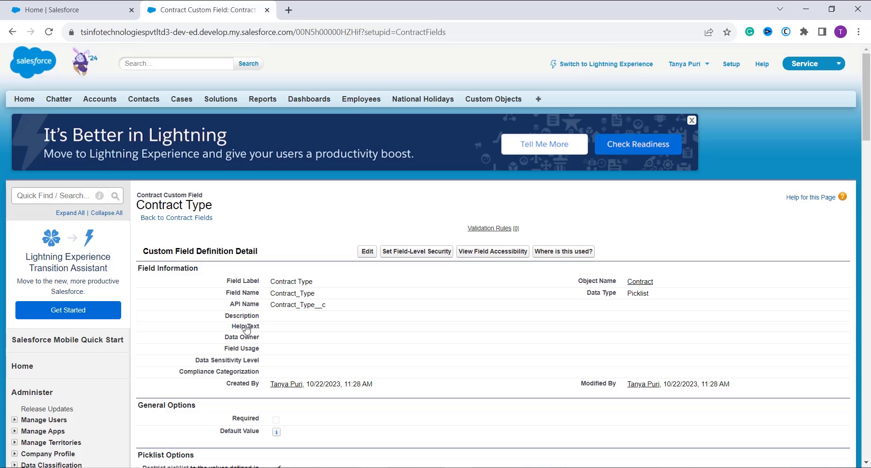
- Reorder the Contract Type values to Non-Disclosure Agreement, Statement of Work, Master Services Agreement, save the order and review the value list
scroll(247, 328, "down", 8)
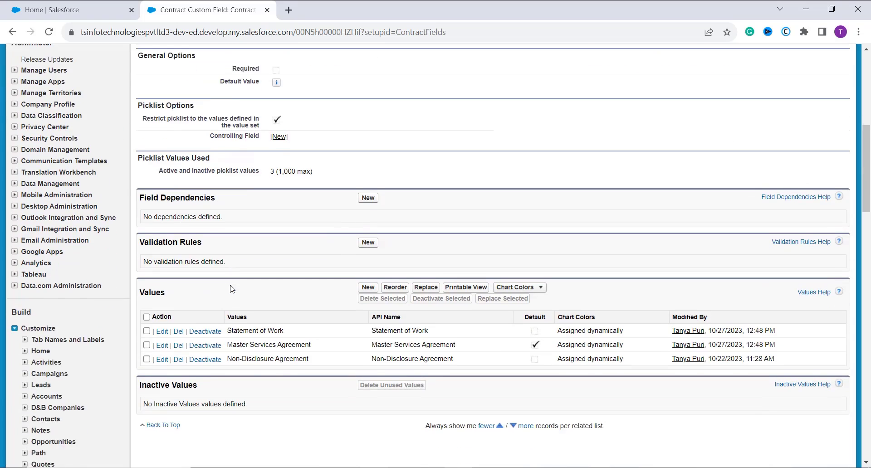
scroll(232, 289, "down", 2)
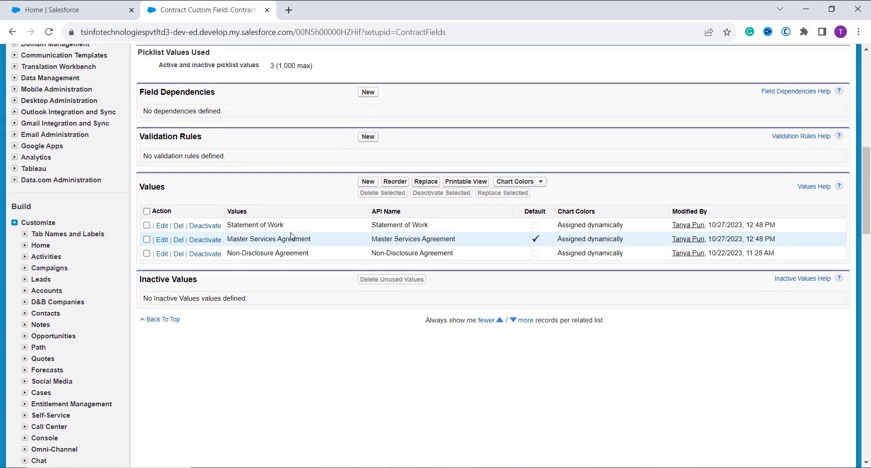
left_click(391, 183)
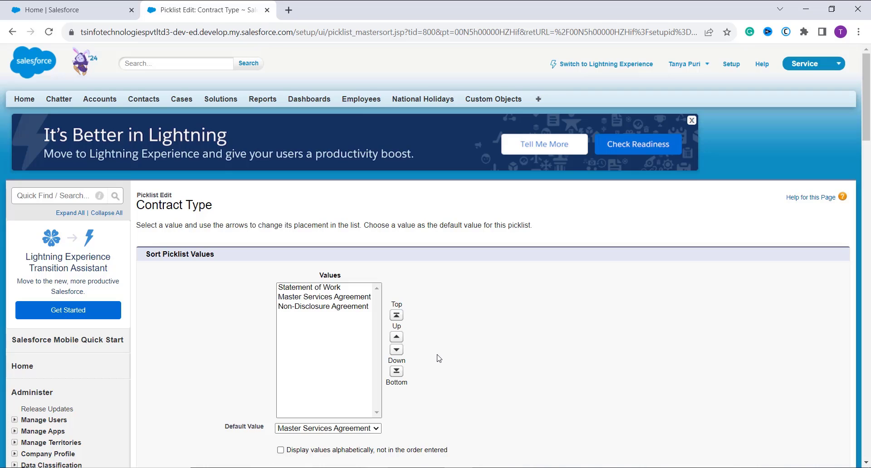
left_click(358, 299)
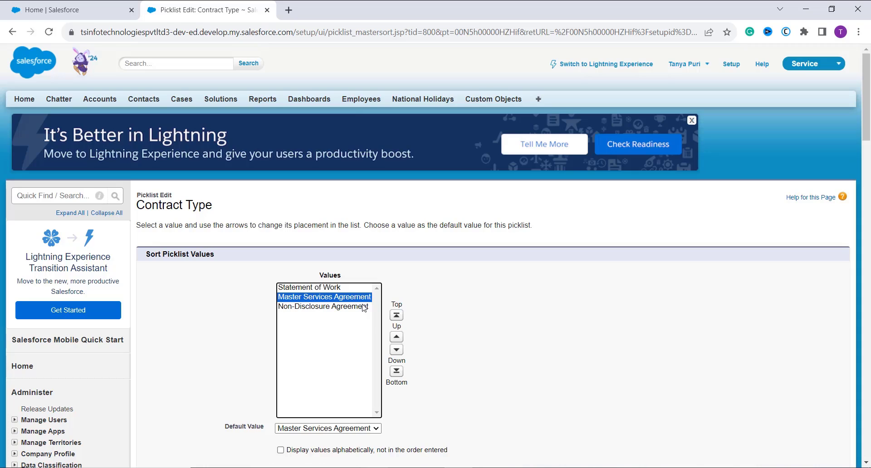
left_click(397, 350)
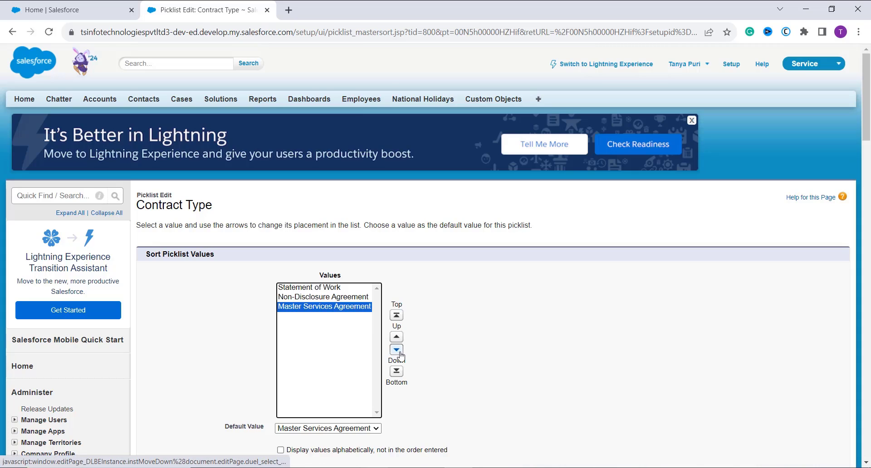
left_click(340, 298)
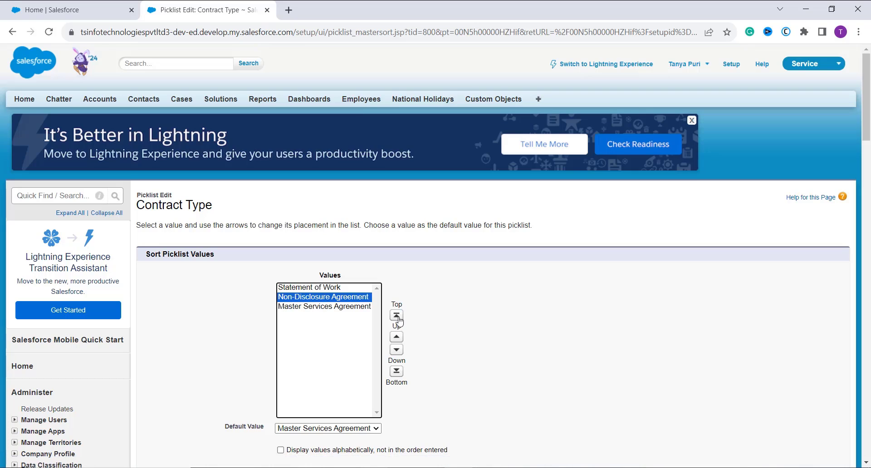
left_click(396, 316)
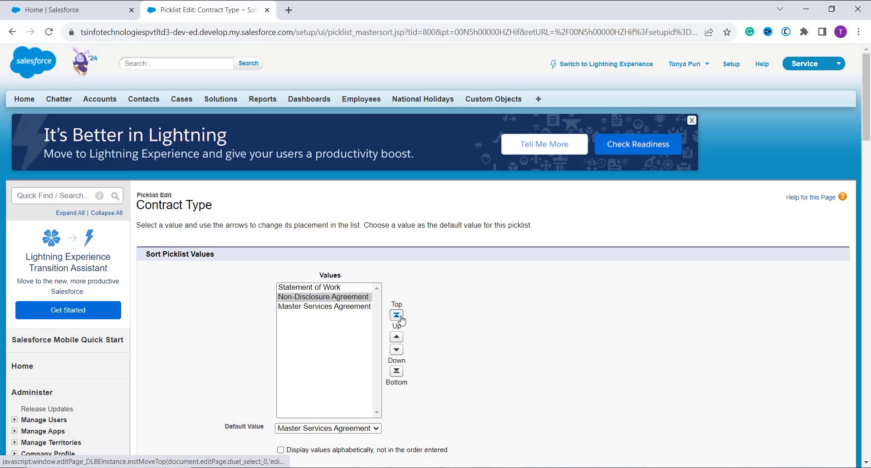
left_click(471, 341)
scroll(470, 341, "down", 4)
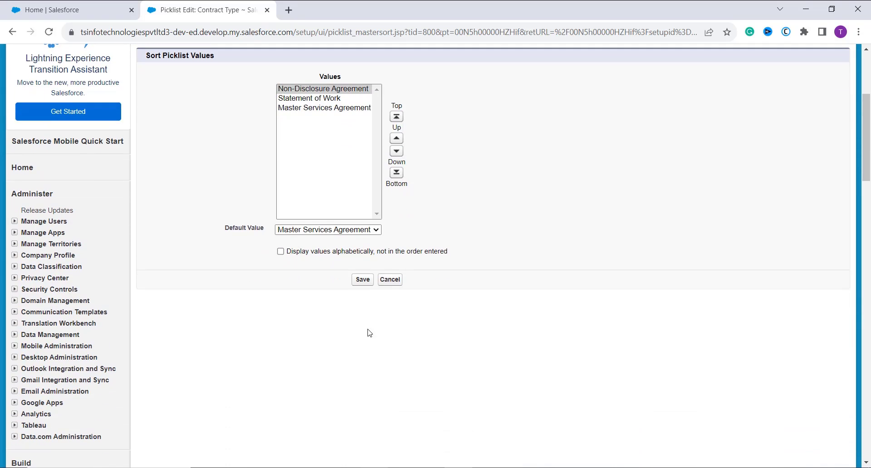
left_click(363, 280)
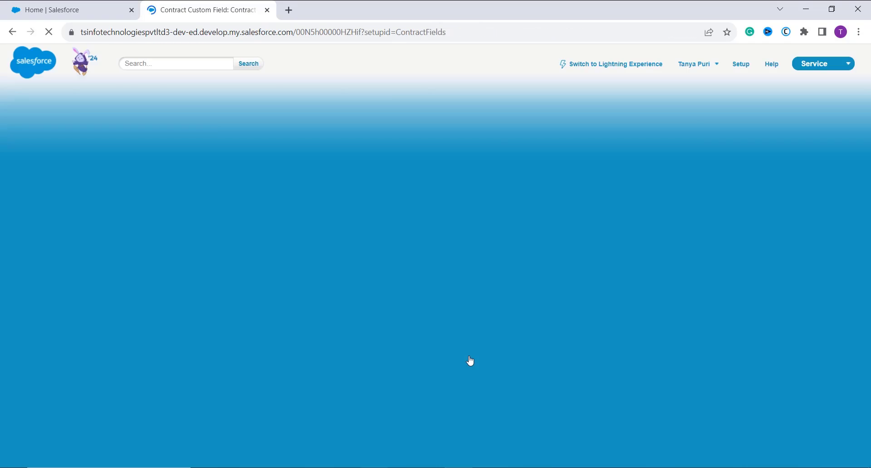
scroll(470, 360, "down", 7)
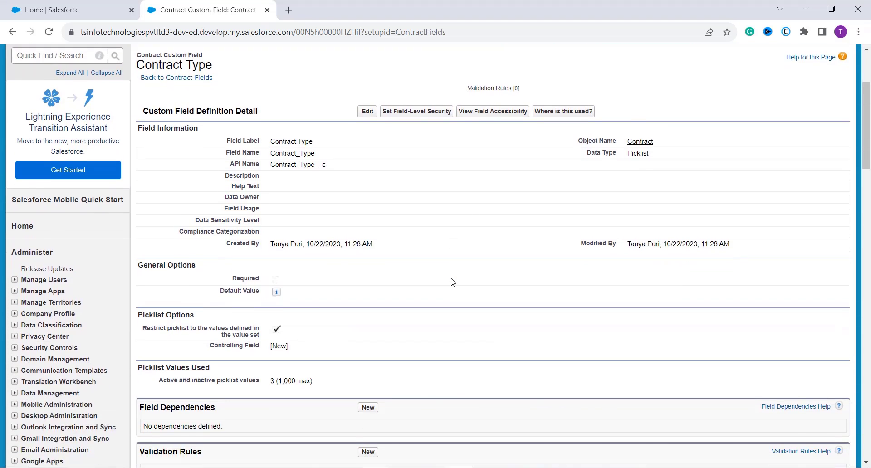
scroll(451, 281, "down", 2)
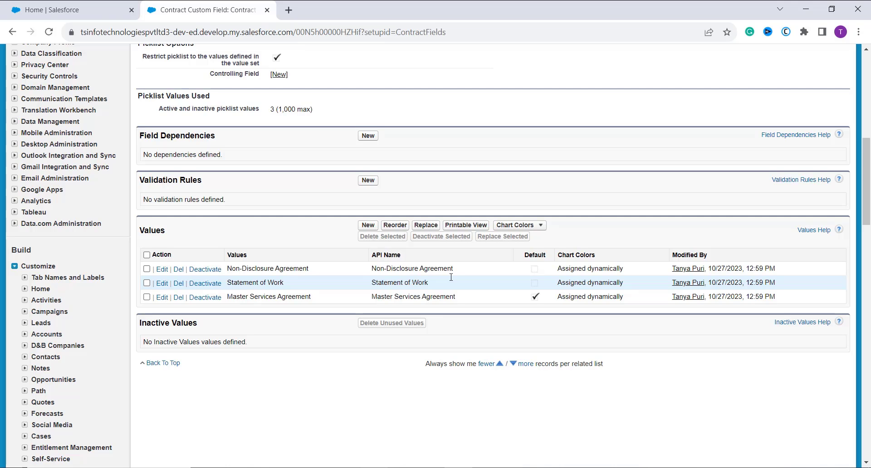
scroll(451, 277, "up", 9)
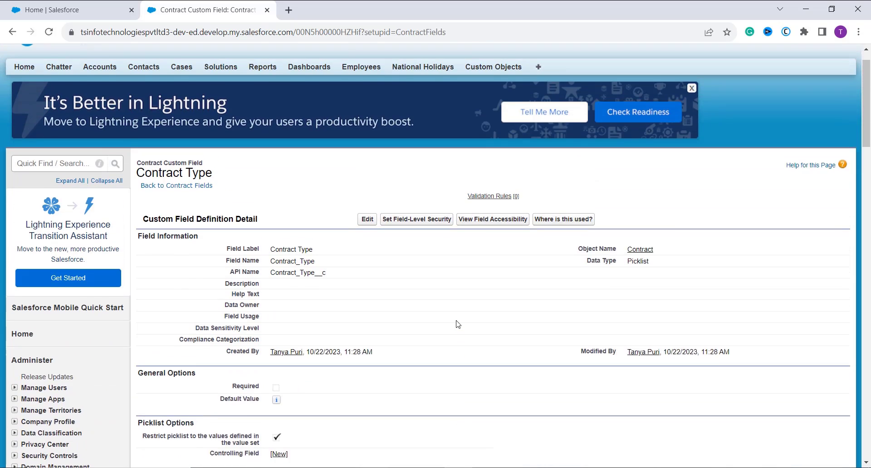